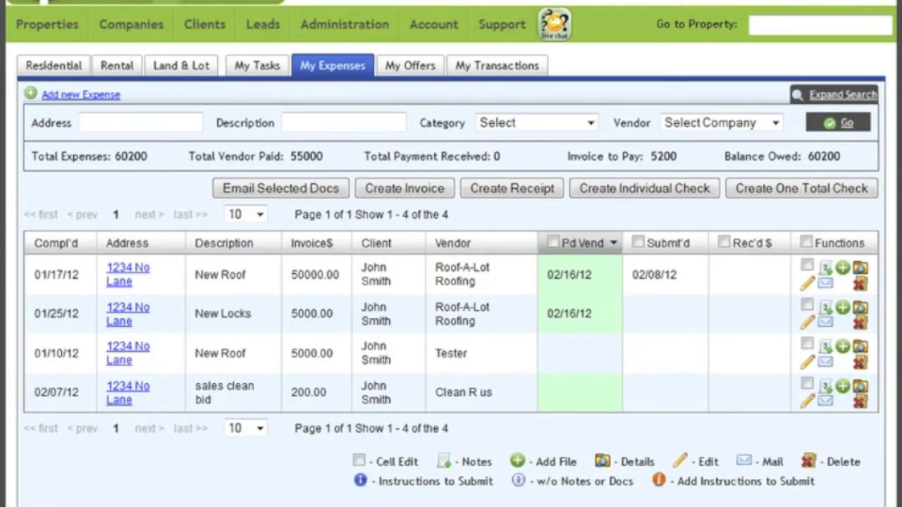
Start a new expense and set its work order completion date to 02/22/2012.
click(113, 100)
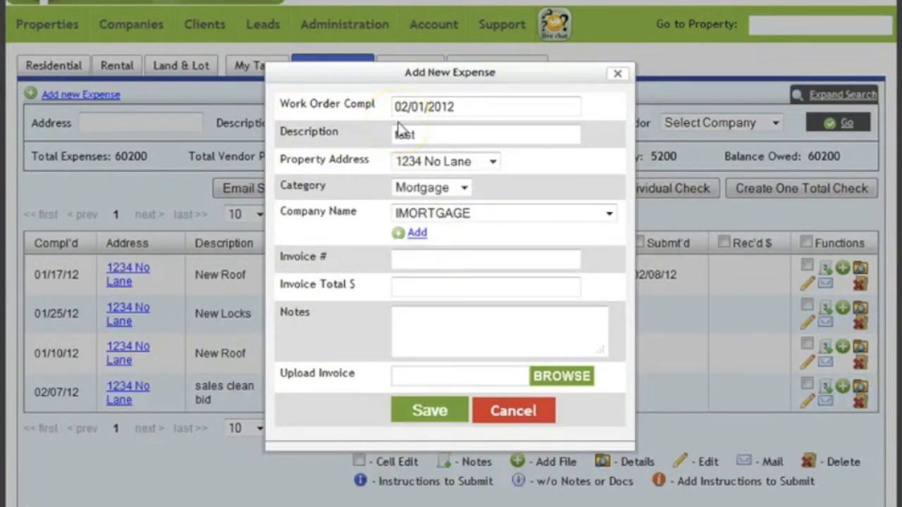
click(443, 105)
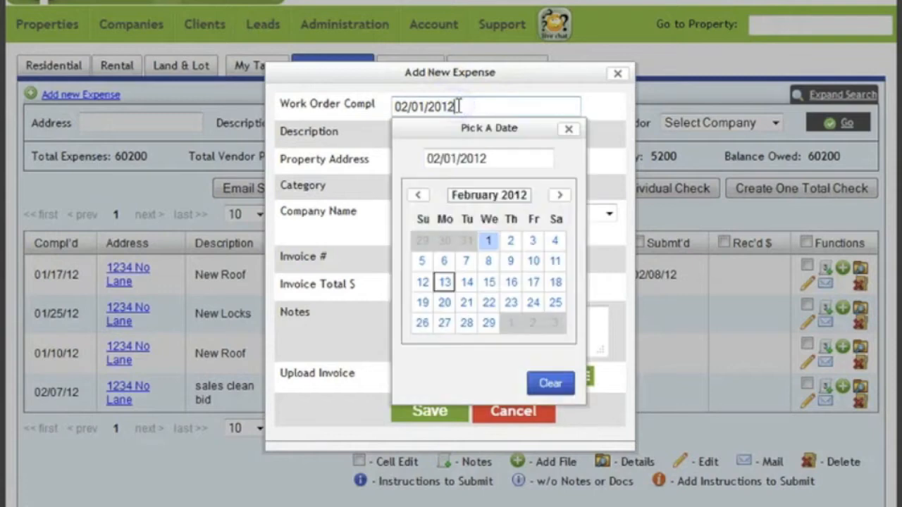
click(488, 302)
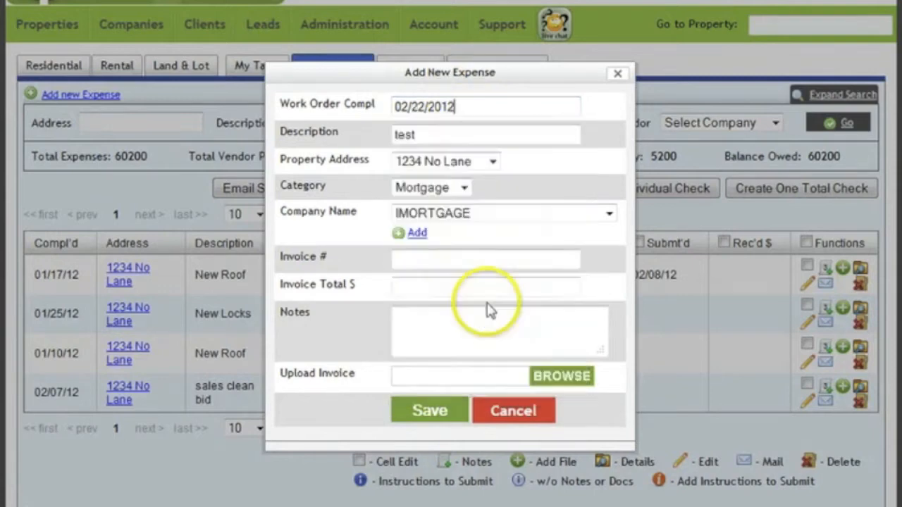
Keep the listed property address for the expense and set its category to Utility.
click(493, 164)
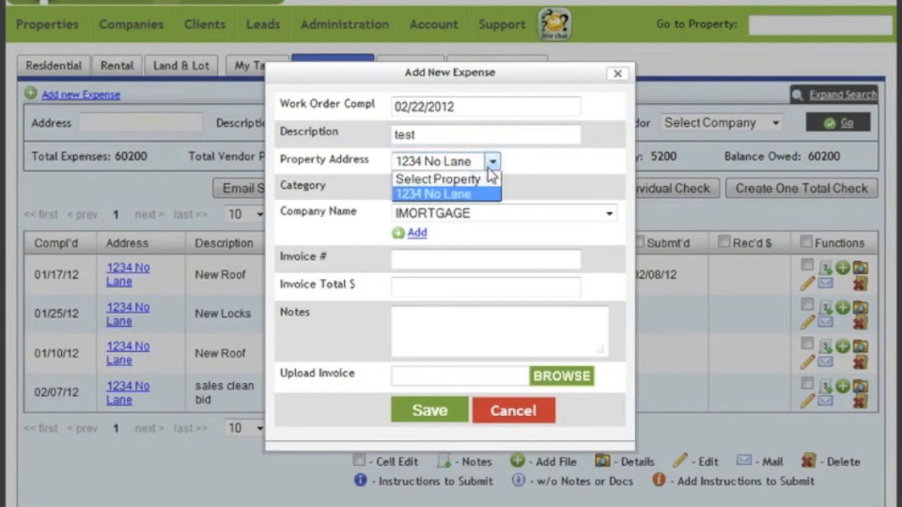
click(489, 169)
click(464, 189)
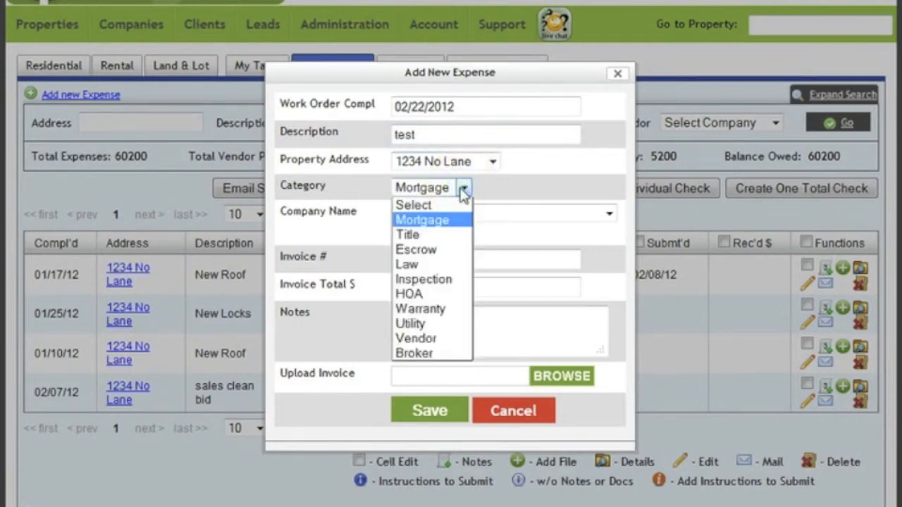
click(429, 324)
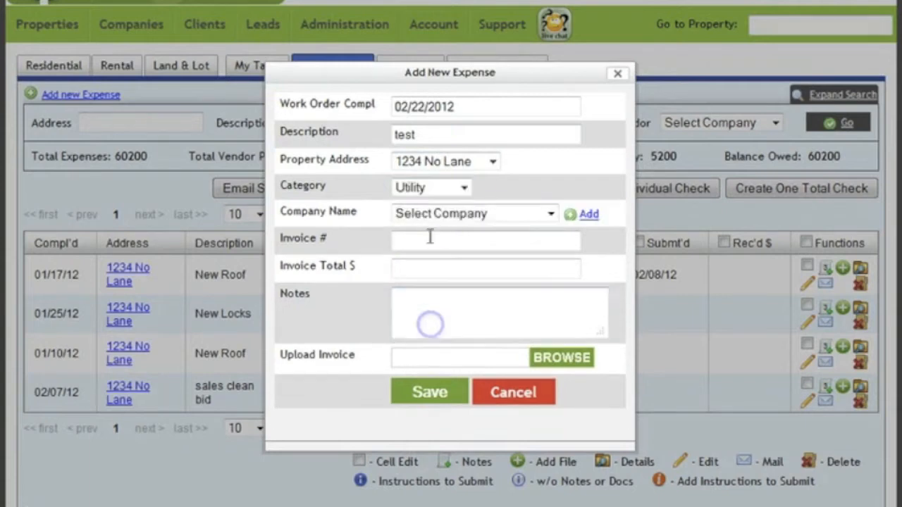
View the available utility companies and the blank form for adding a utility company.
click(528, 214)
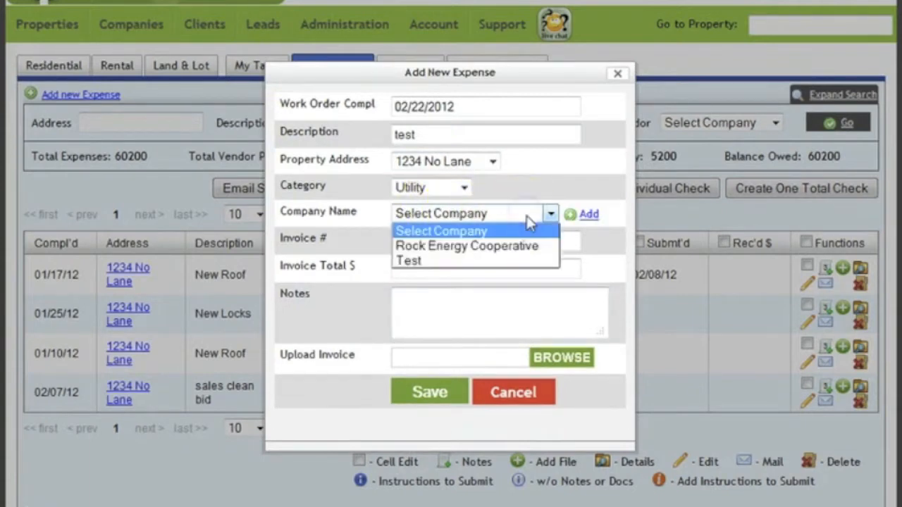
click(530, 222)
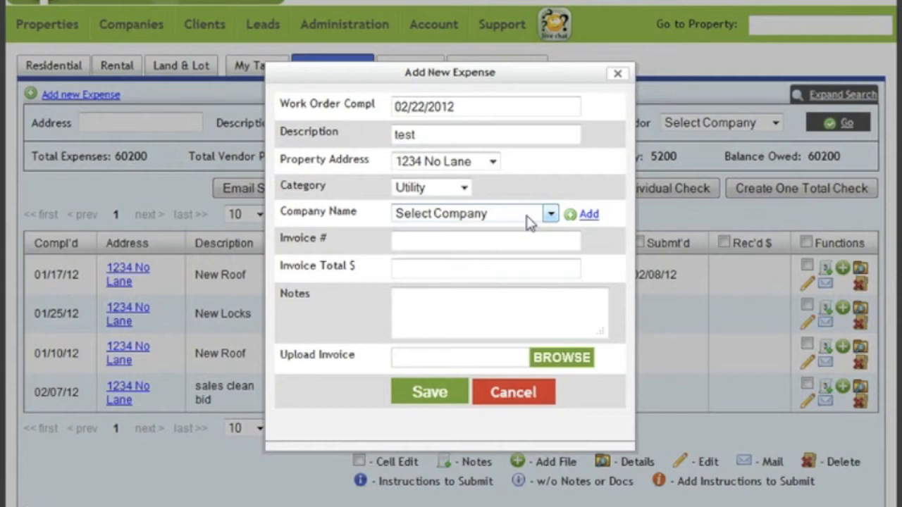
click(587, 220)
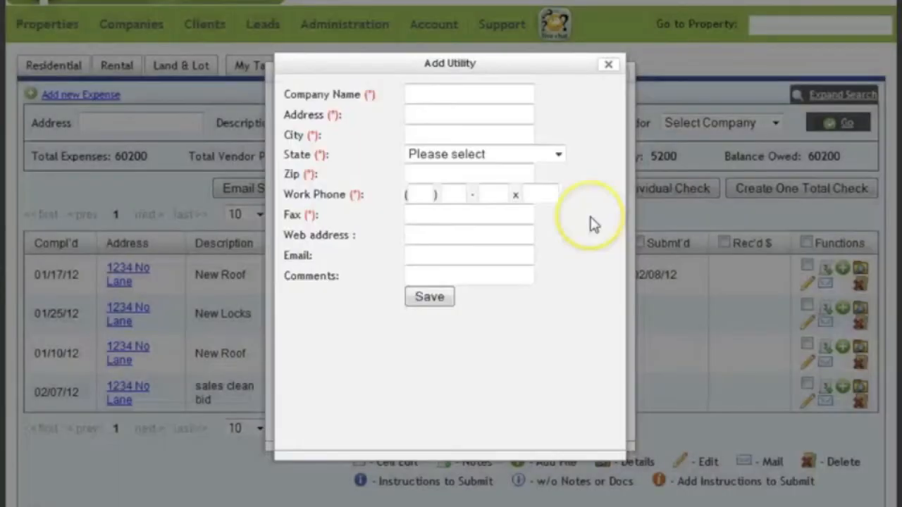
click(609, 65)
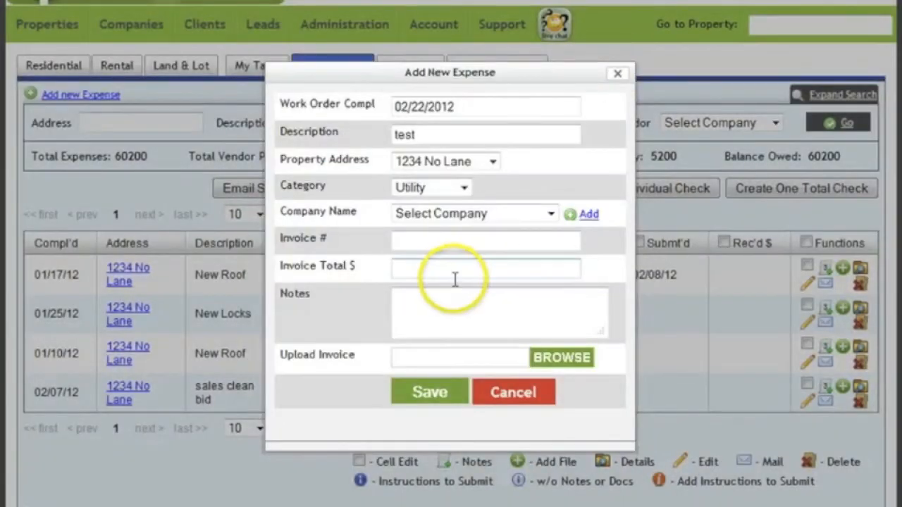
Enter invoice number 0000 and an invoice total of 5000.00 for the new expense.
click(460, 248)
text(0000)
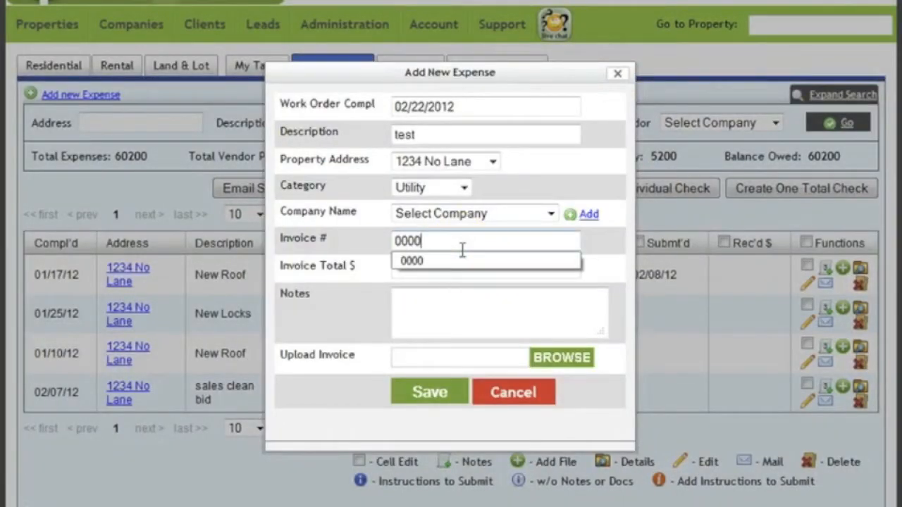
click(459, 276)
text(5)
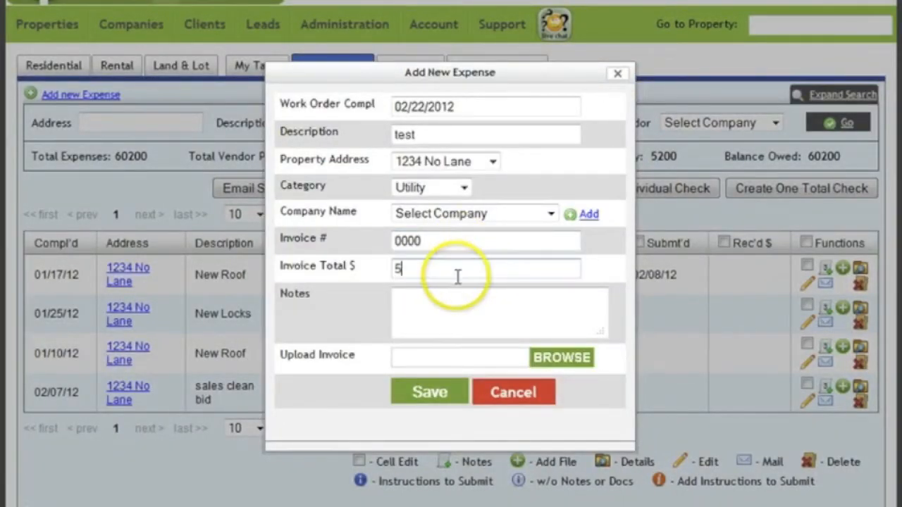
text(000.00)
Add the note "Test" to the new expense and save it.
click(462, 325)
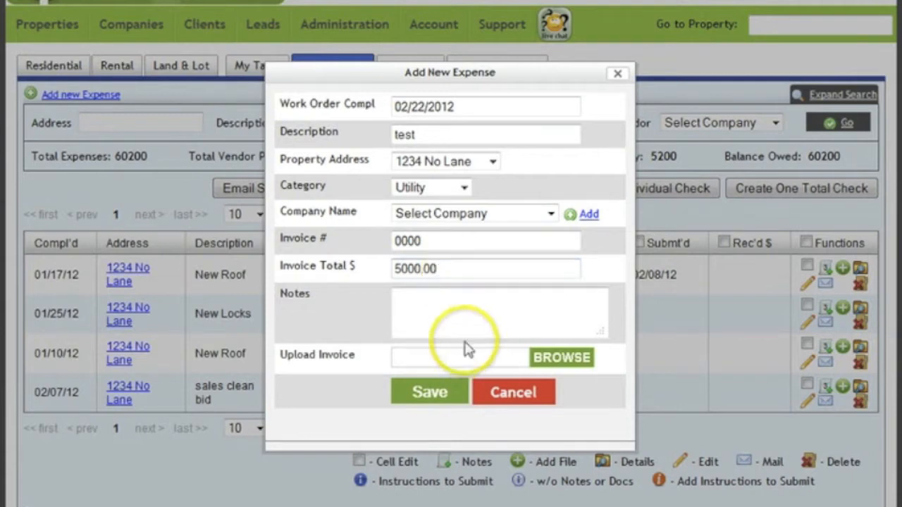
text(Test)
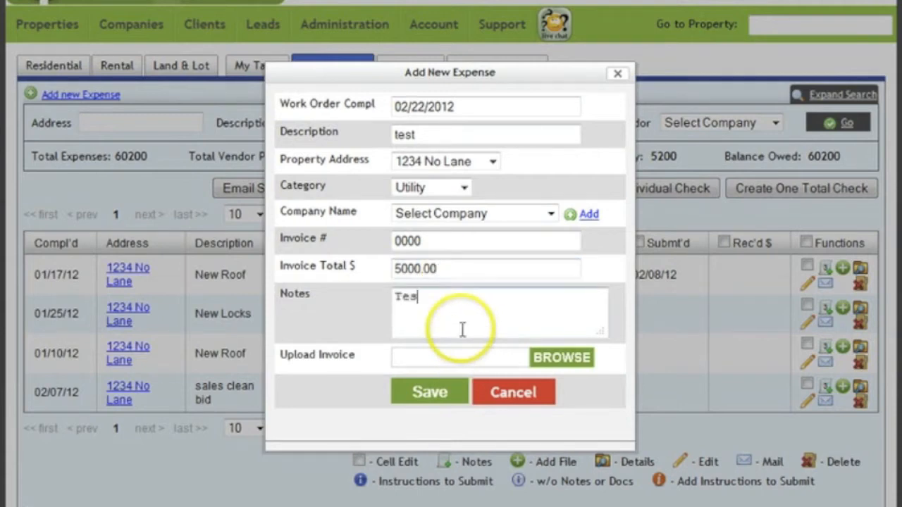
click(464, 359)
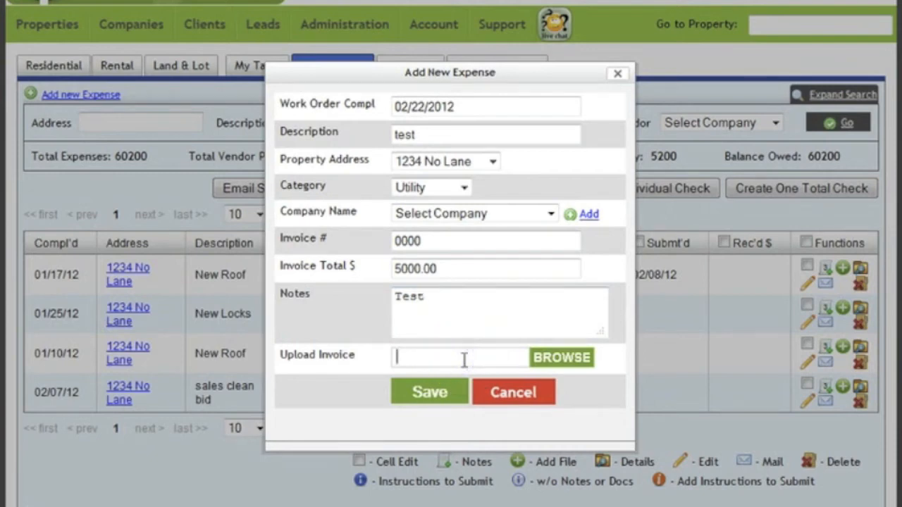
click(450, 391)
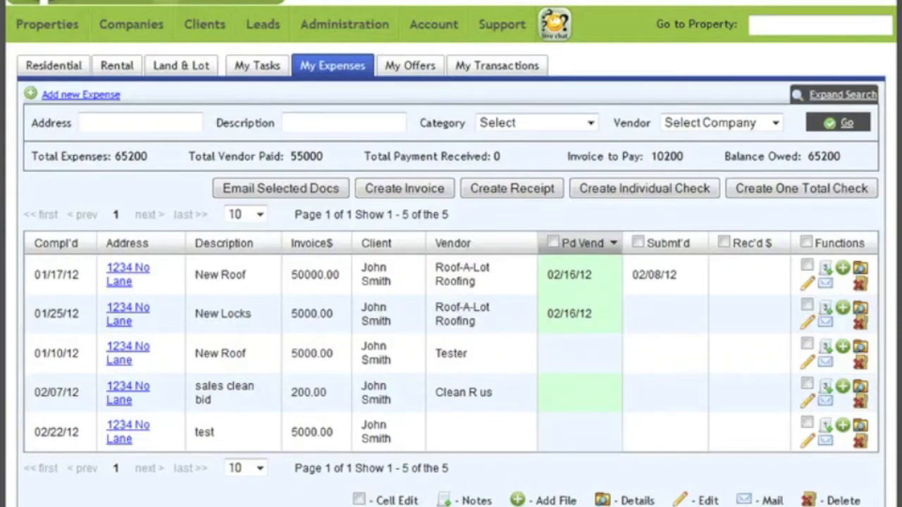
Sort the expenses by completion date and set the test expense's vendor-paid date to 02/15/2012, with cell editing enabled for its row.
click(56, 243)
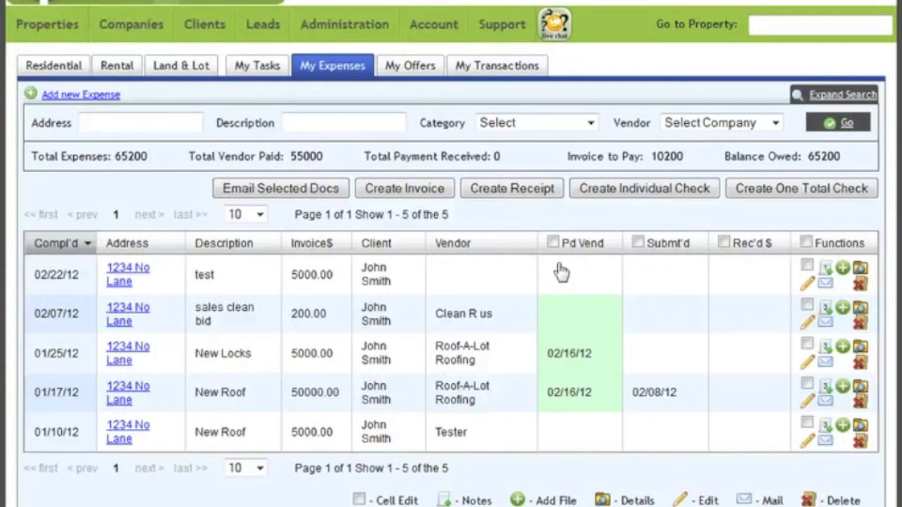
click(807, 267)
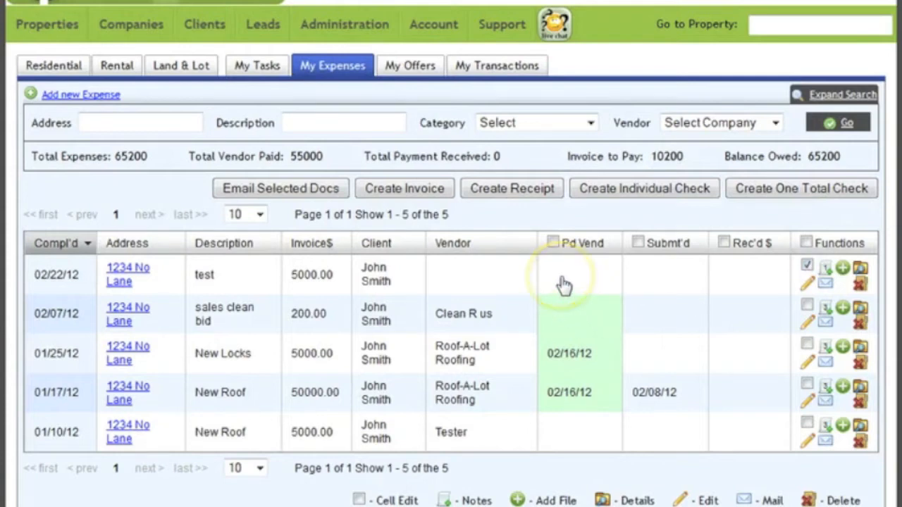
click(588, 280)
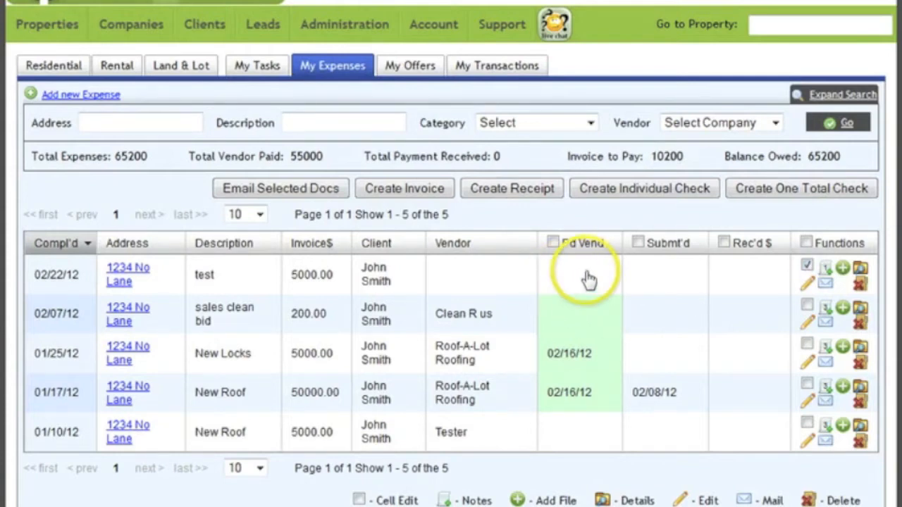
click(572, 269)
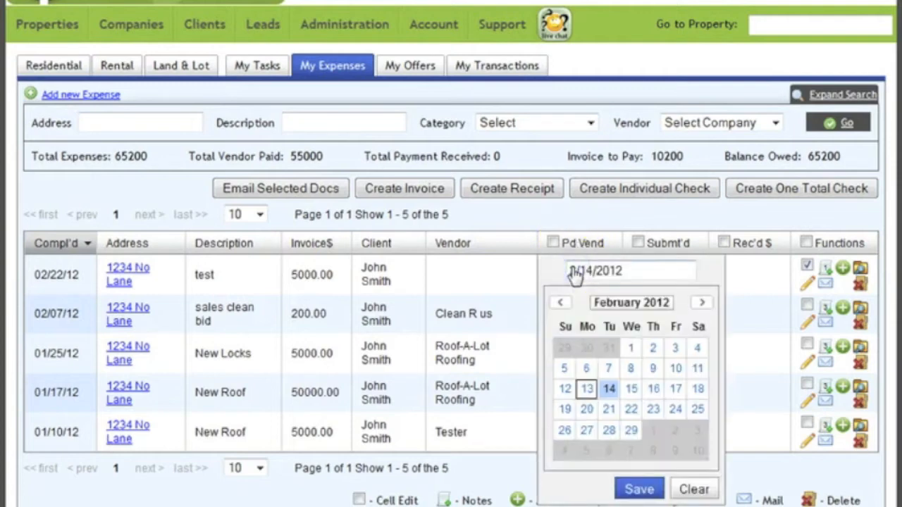
click(632, 393)
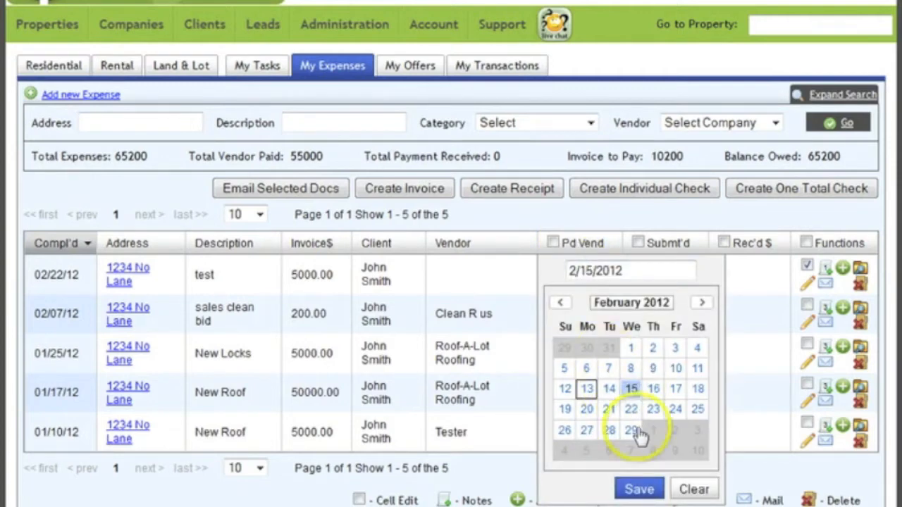
click(638, 489)
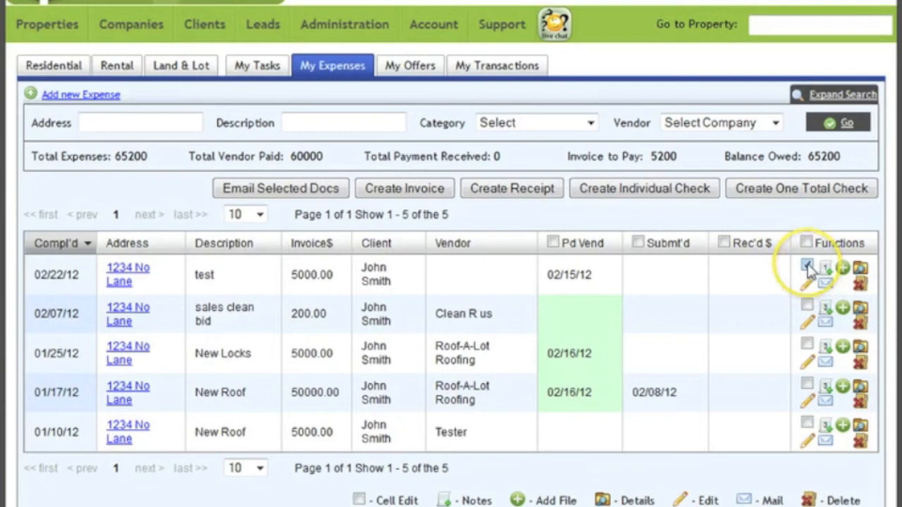
Set the test expense's submitted date to 02/15/2012 and its payment-received date to 02/22/2012.
click(670, 275)
click(719, 395)
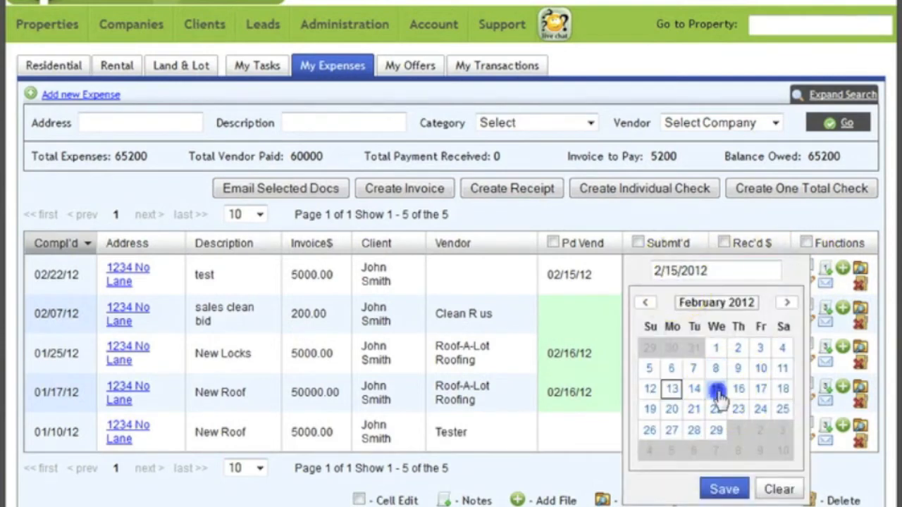
click(725, 489)
click(729, 276)
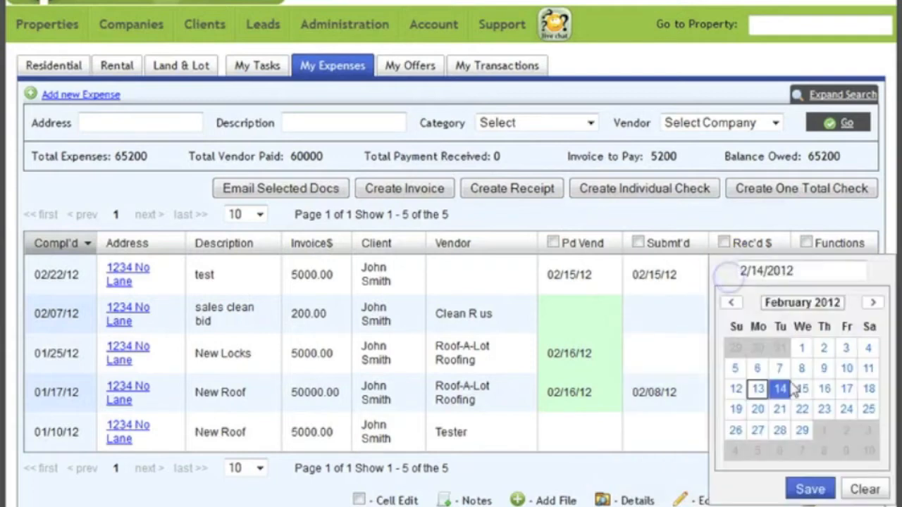
click(802, 409)
click(810, 488)
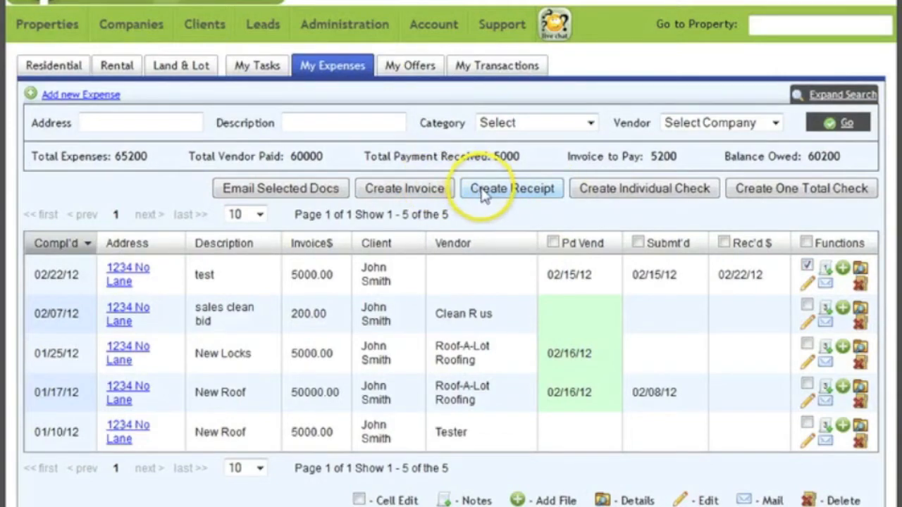
Prepare an invoice for the selected test expense with the invoice date 02/16/2012.
click(446, 188)
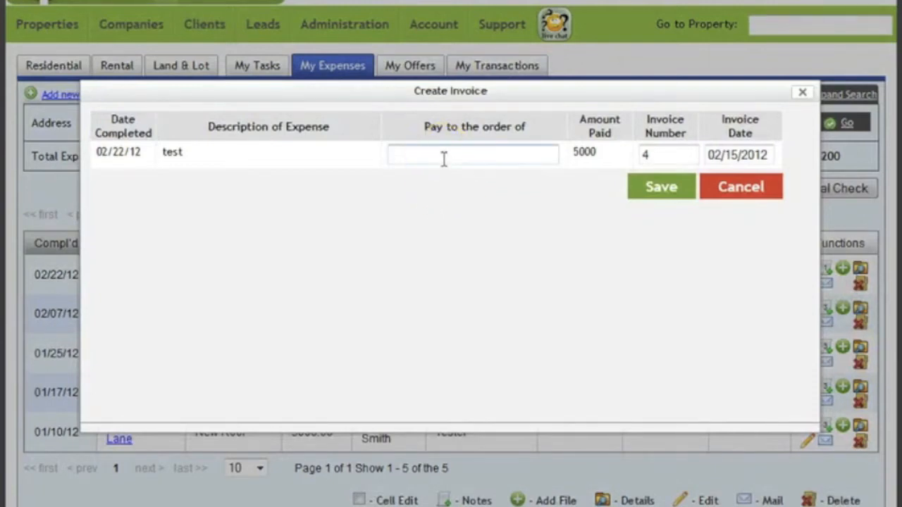
click(442, 158)
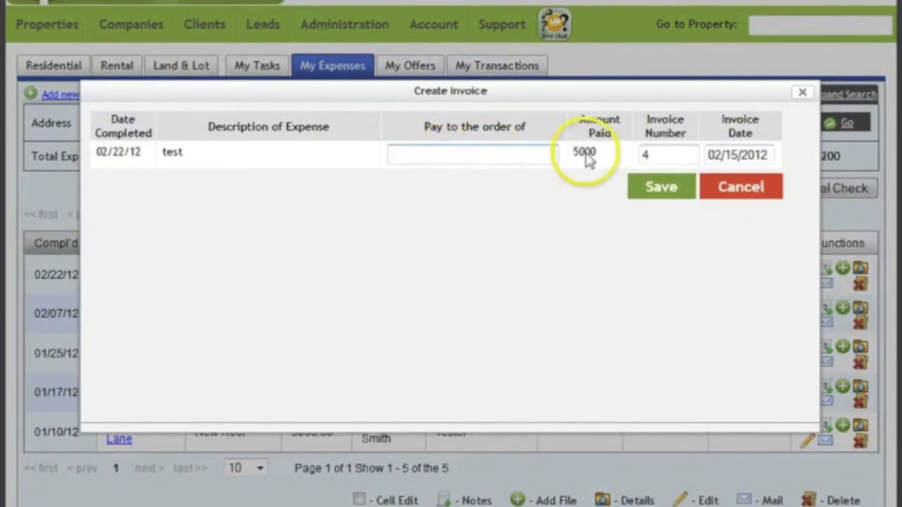
click(689, 156)
click(735, 155)
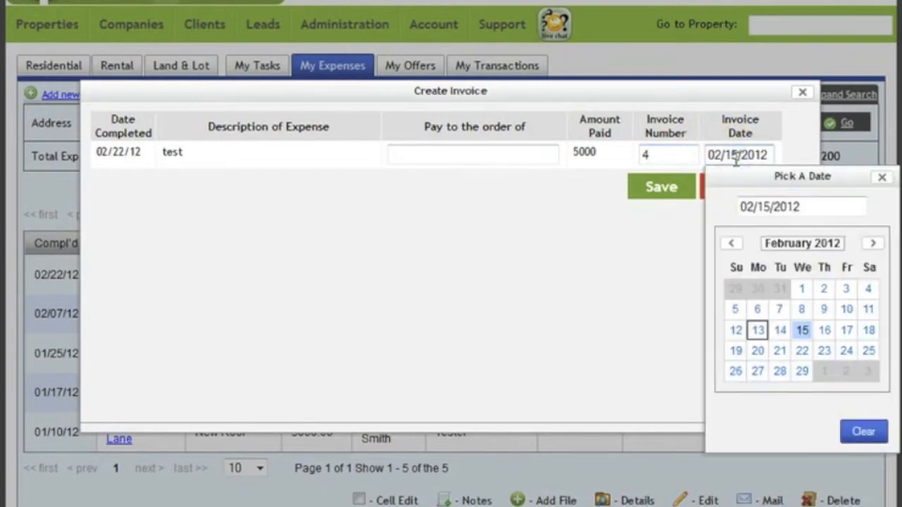
click(823, 330)
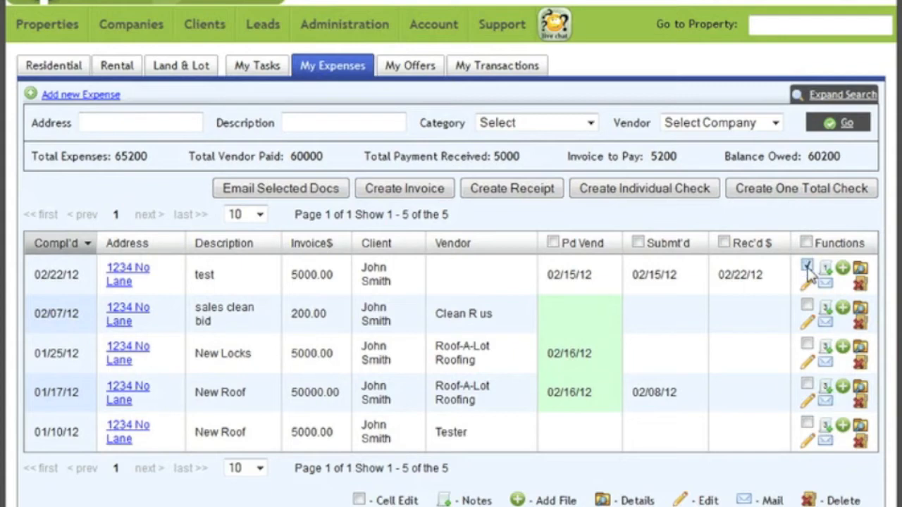
Create an individual check for the selected test expense.
click(623, 188)
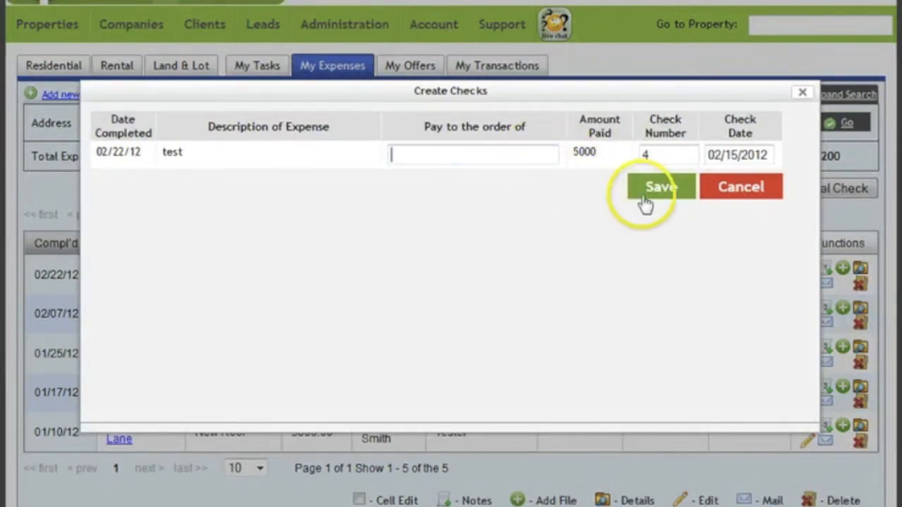
click(672, 205)
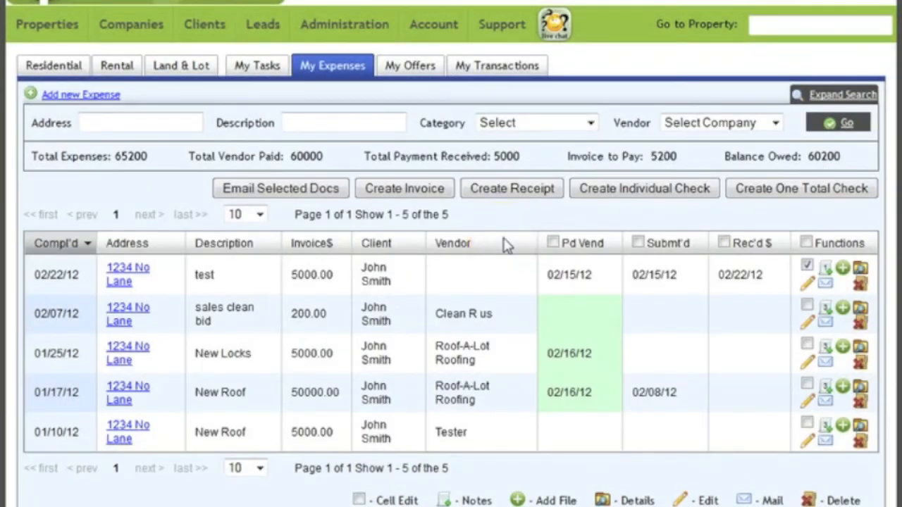
Select only the New Locks and 01/17/12 New Roof expenses and save one total check for both, payable to Roof-A-Lot Roofing.
click(807, 305)
click(808, 308)
click(807, 267)
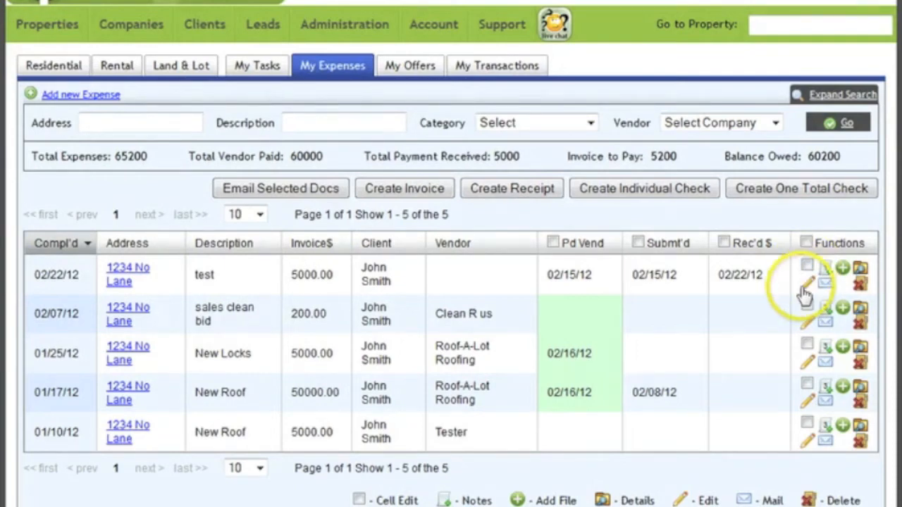
click(807, 345)
click(806, 384)
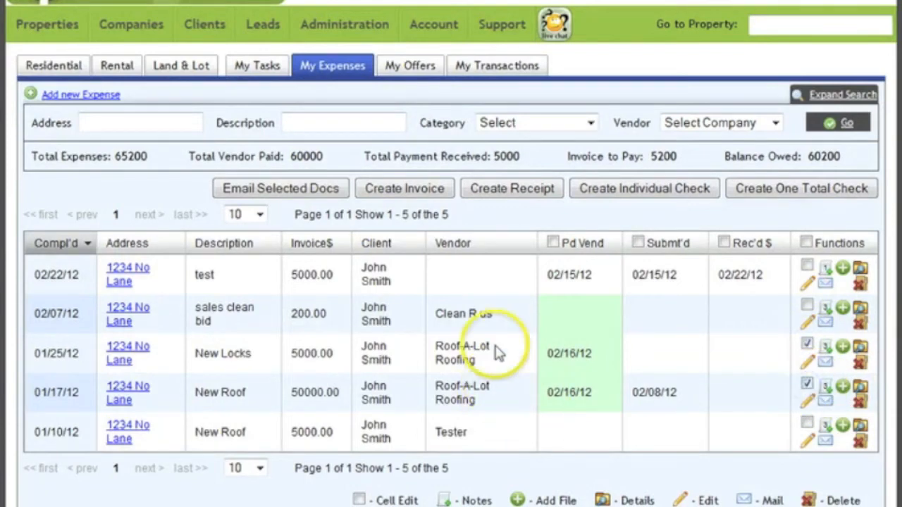
click(763, 198)
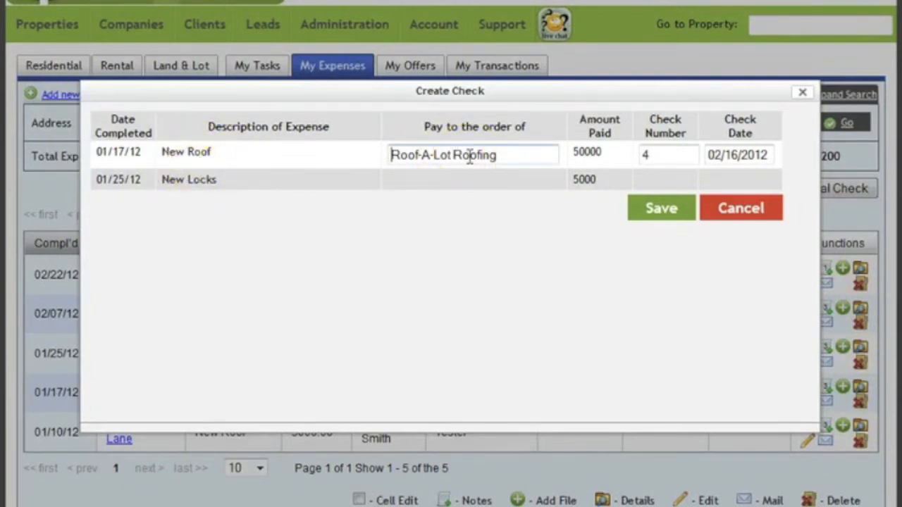
click(665, 210)
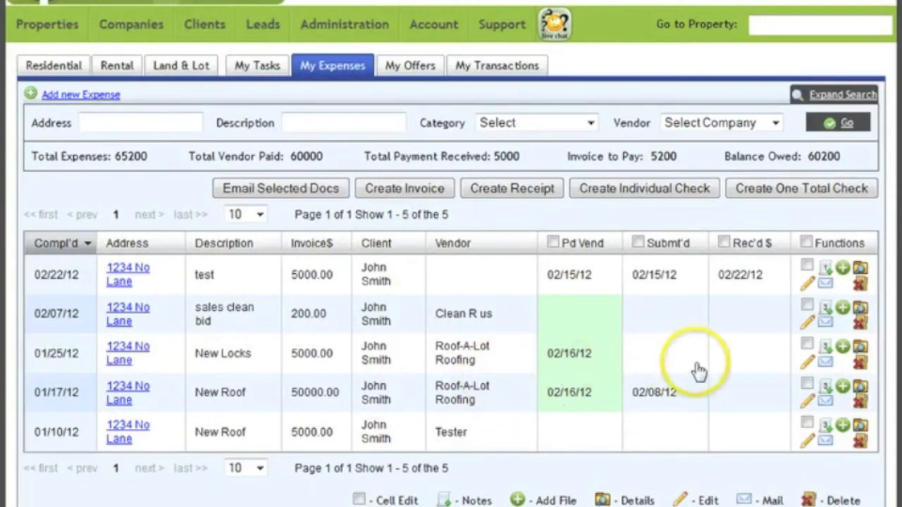
Void check3.pdf, dated 02/13/12 03:06 PM, among the documents of the New Locks expense and save the change.
click(843, 348)
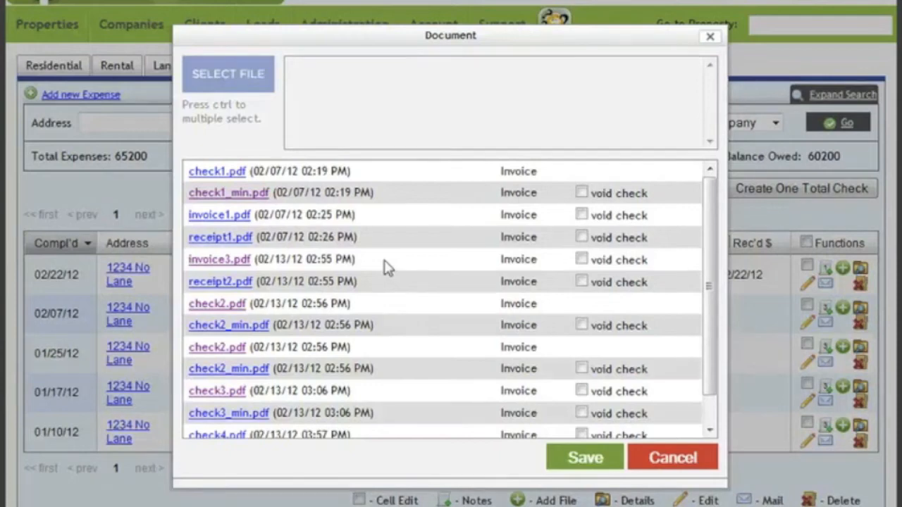
scroll(386, 268, down, 1)
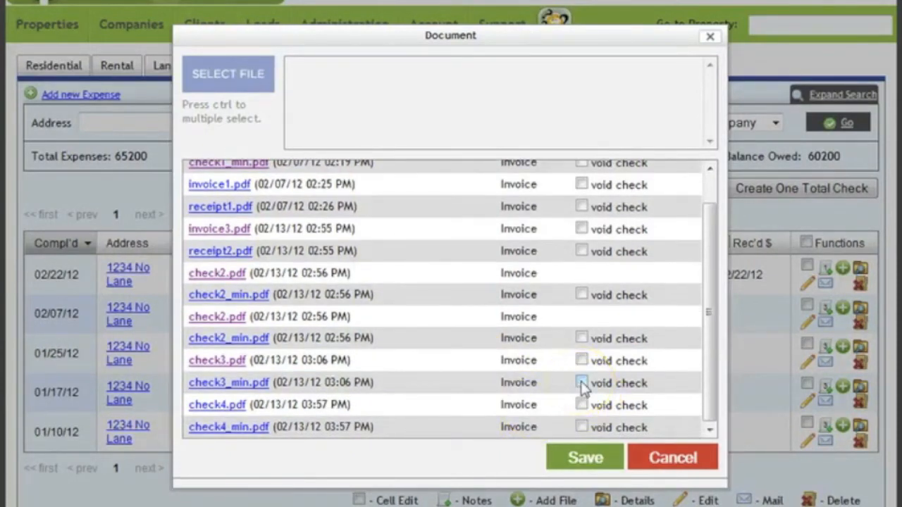
click(581, 382)
click(581, 361)
click(605, 460)
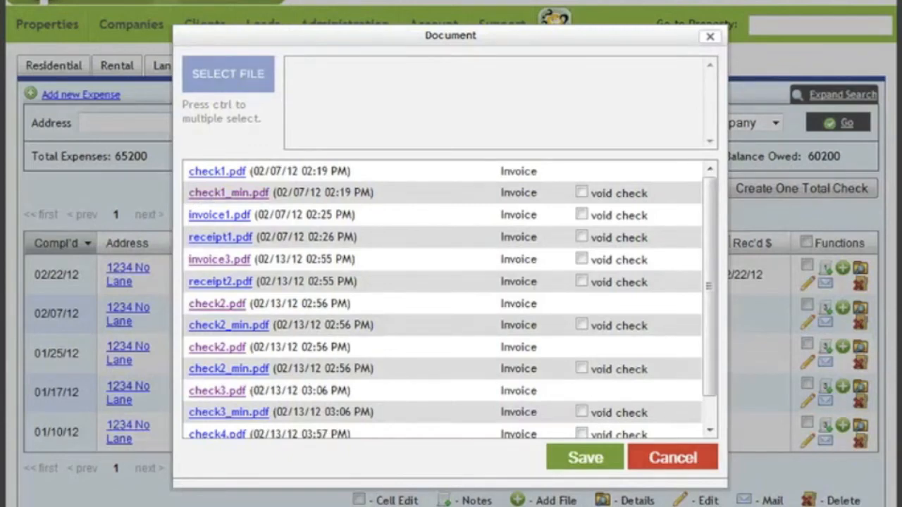
Upload the file RETS 1.7.2 Standards.PDF to the New Locks expense's documents and save.
click(254, 76)
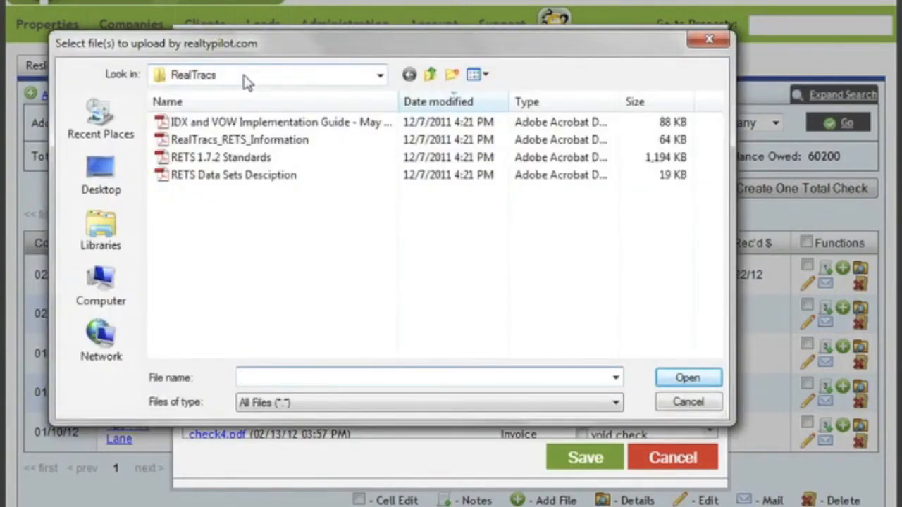
click(257, 140)
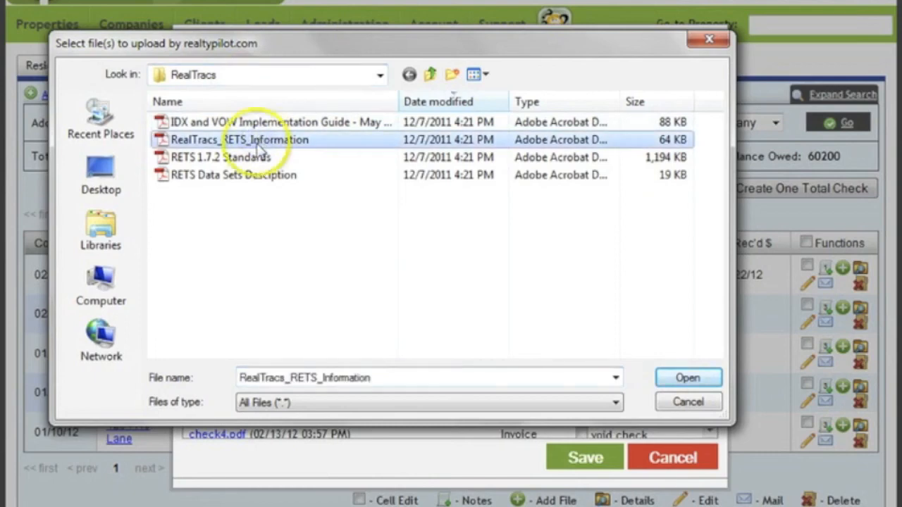
click(259, 156)
click(669, 379)
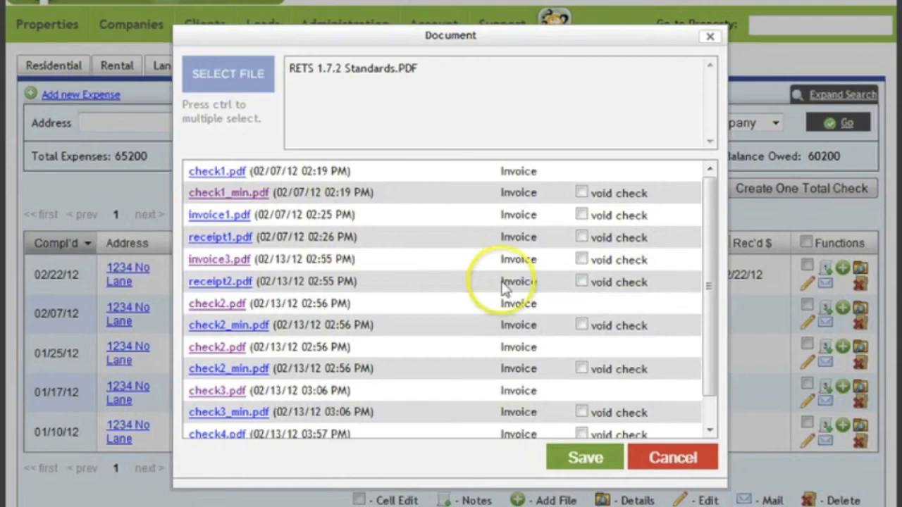
click(584, 459)
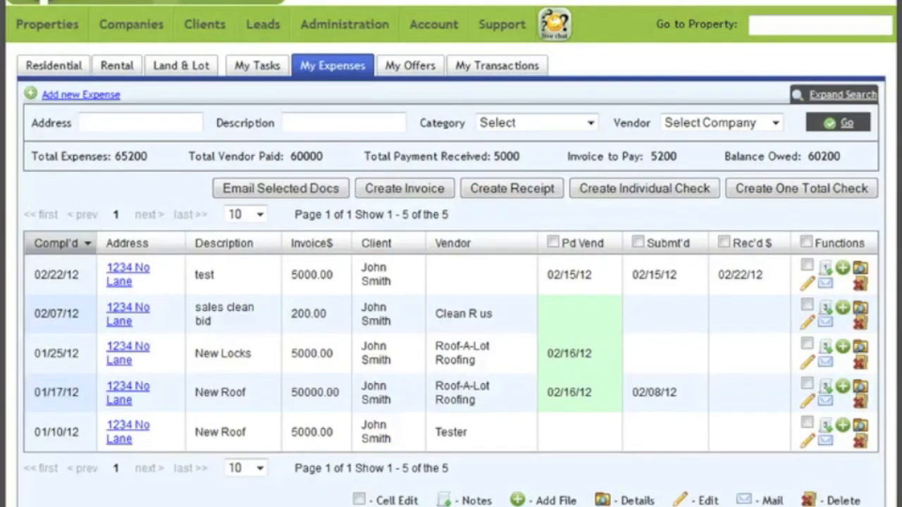
Select the test and sales clean bid expenses and start an email for their documents.
click(807, 266)
click(807, 306)
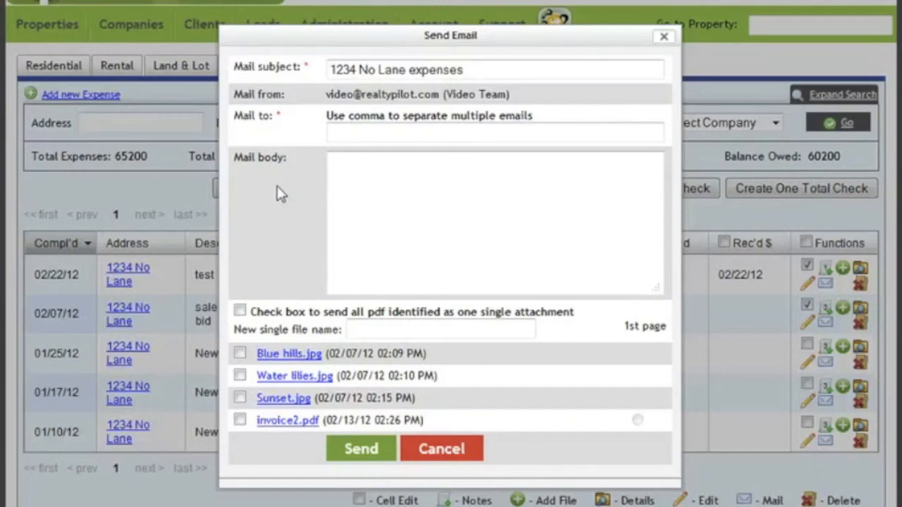
click(356, 249)
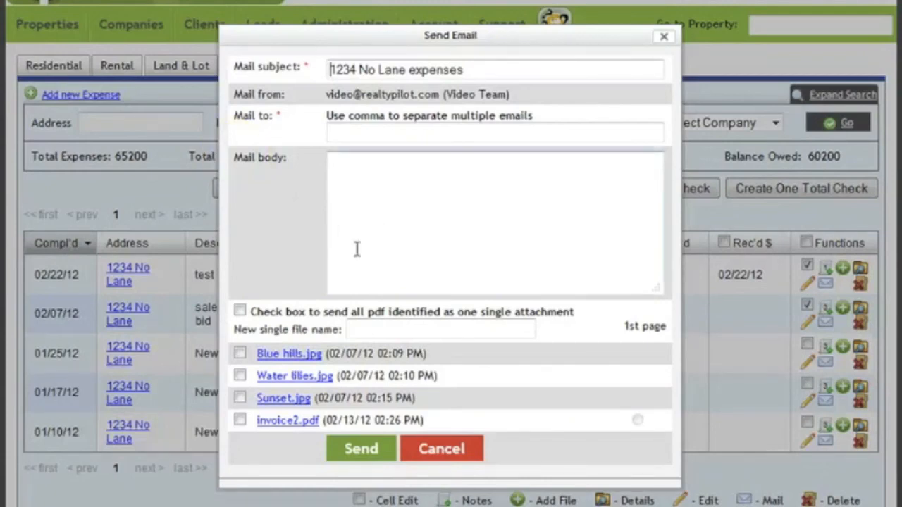
click(377, 69)
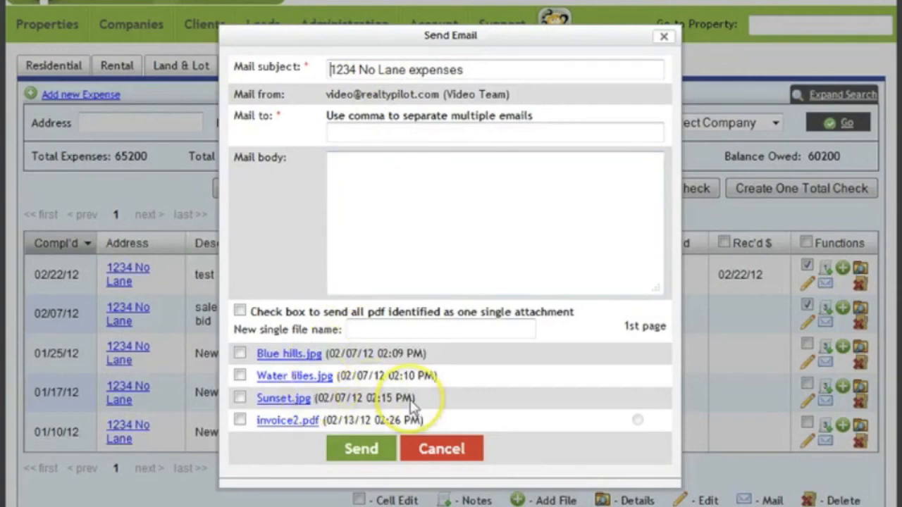
scroll(412, 407, down, 2)
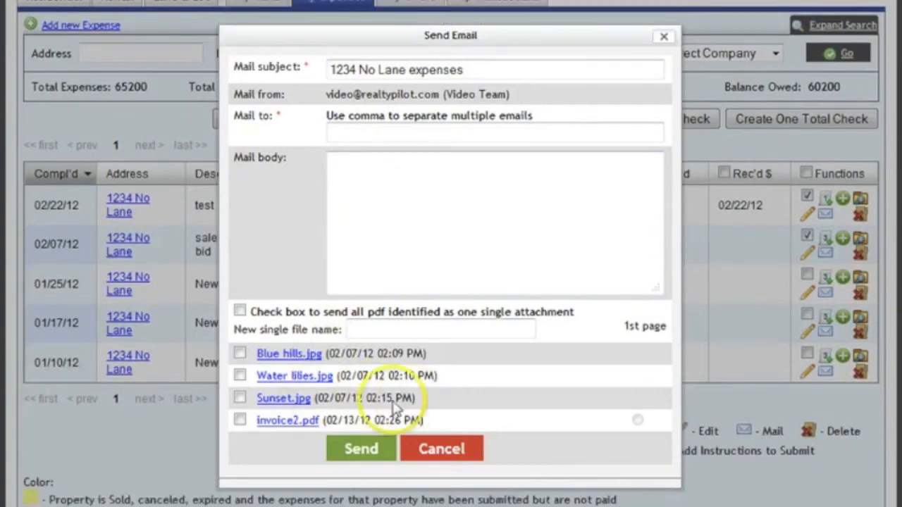
click(241, 420)
click(240, 375)
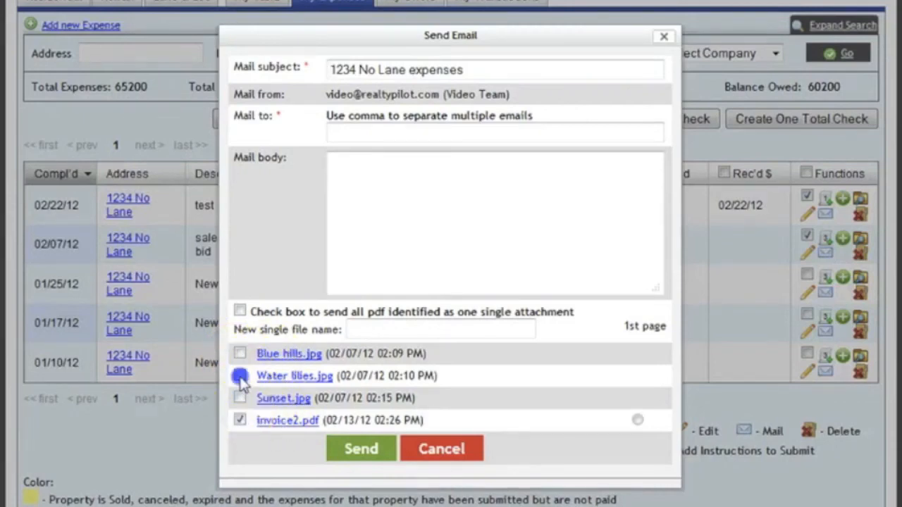
click(240, 353)
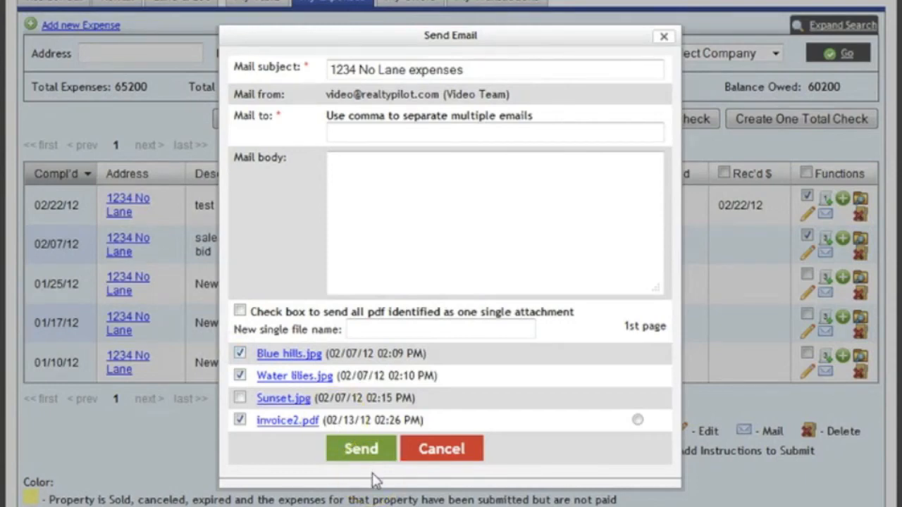
click(409, 456)
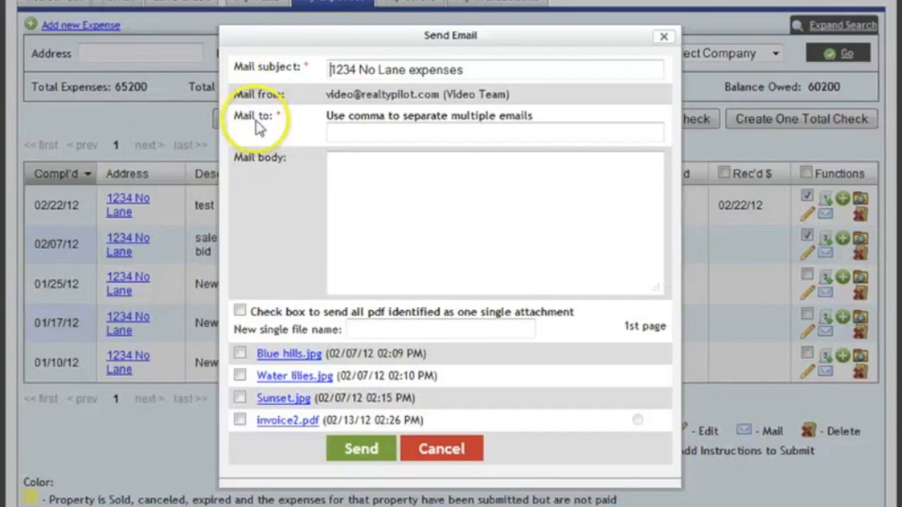
Include Blue hills.jpg and Sunset.jpg in the email, enable the single PDF attachment with the file name test, and send it.
click(240, 354)
click(240, 398)
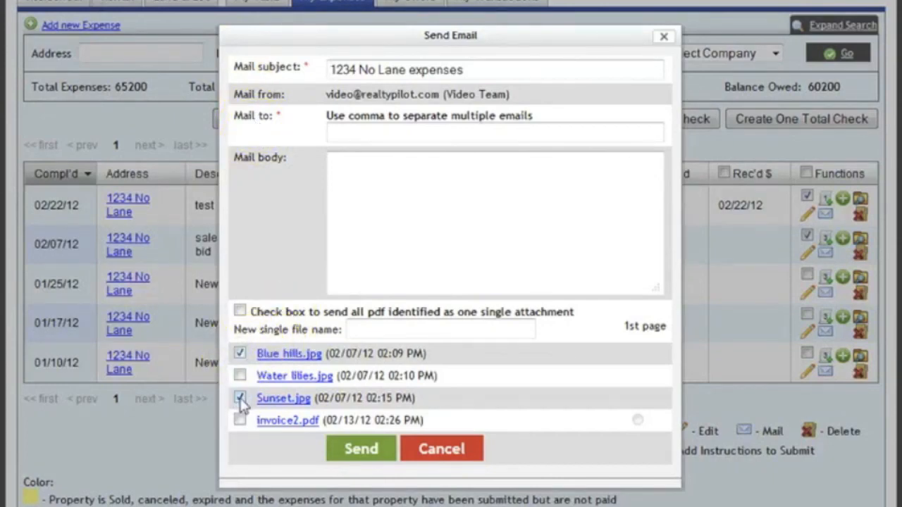
click(240, 311)
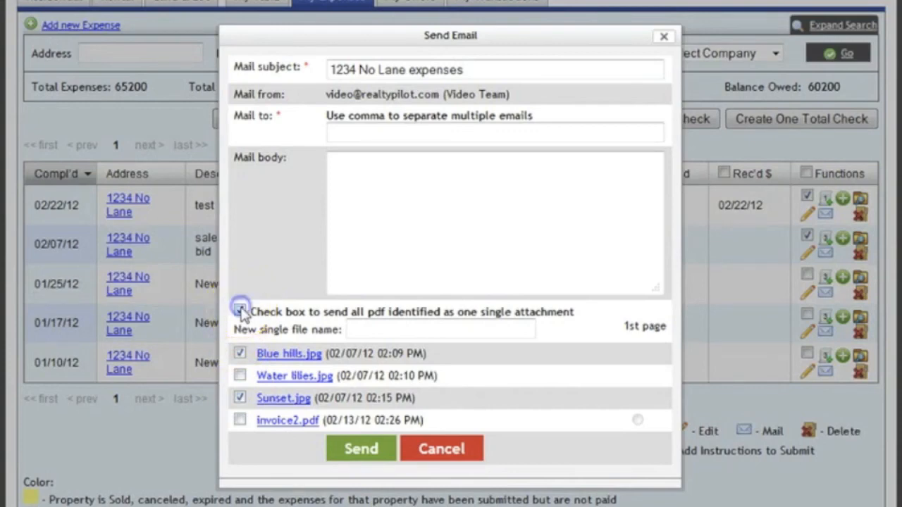
click(389, 325)
text(test)
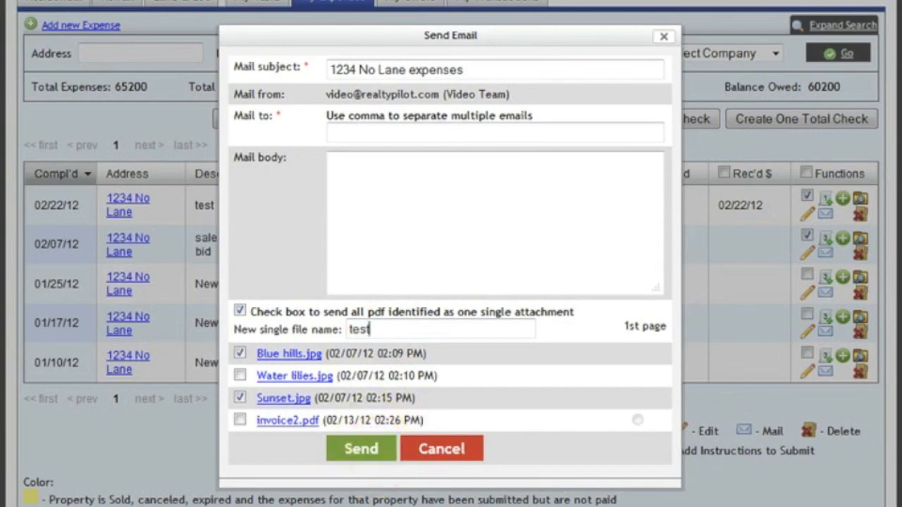
click(361, 449)
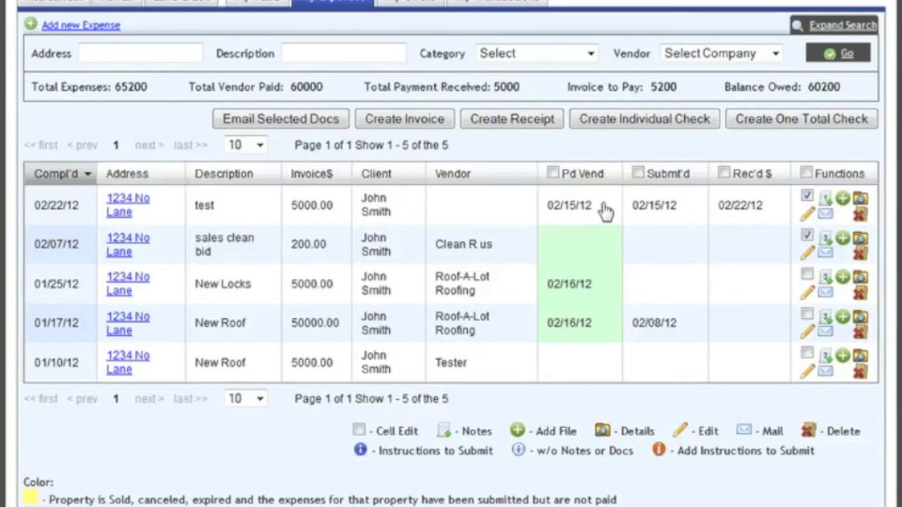
Set the test expense's submitted date to 02/16/2012 and apply it to the sales clean bid and New Locks expenses, selecting New Locks as well.
click(806, 234)
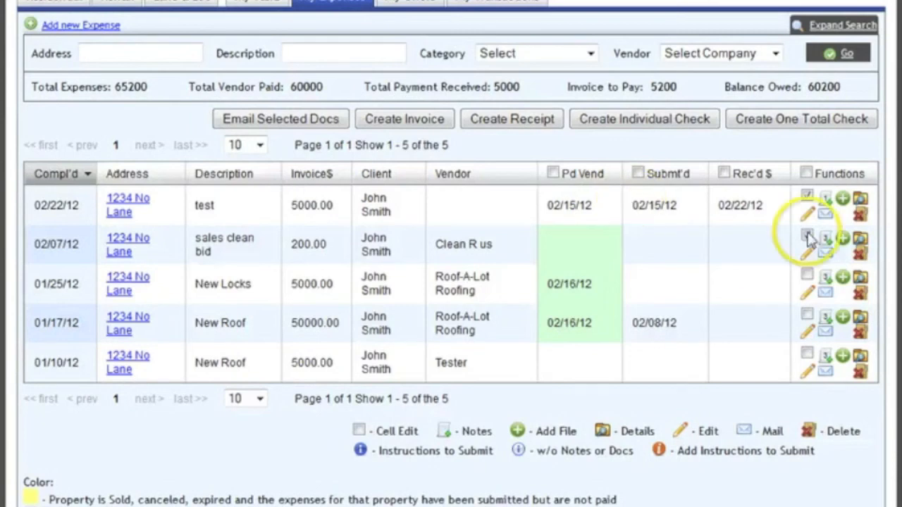
click(807, 277)
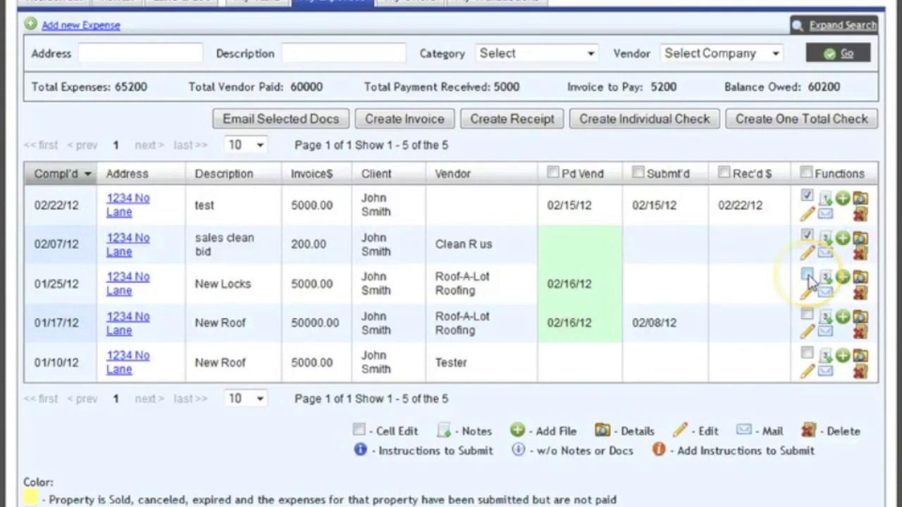
click(807, 276)
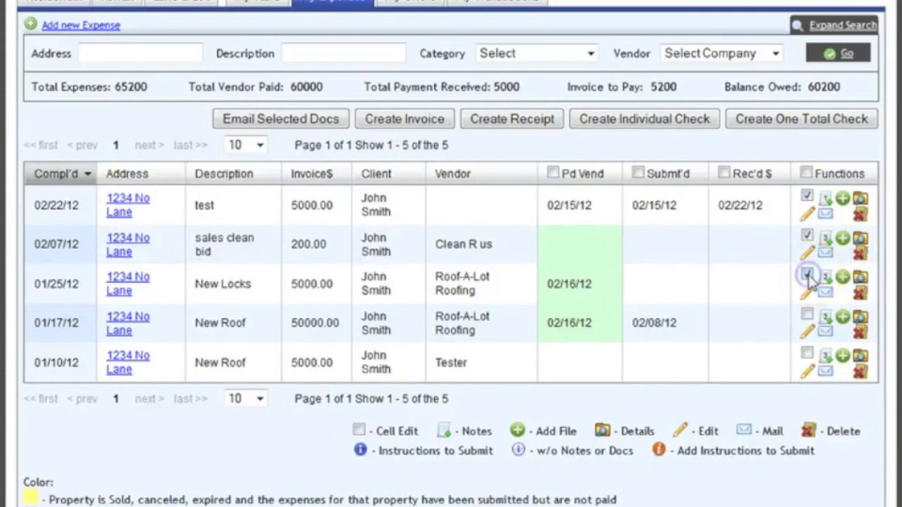
click(655, 209)
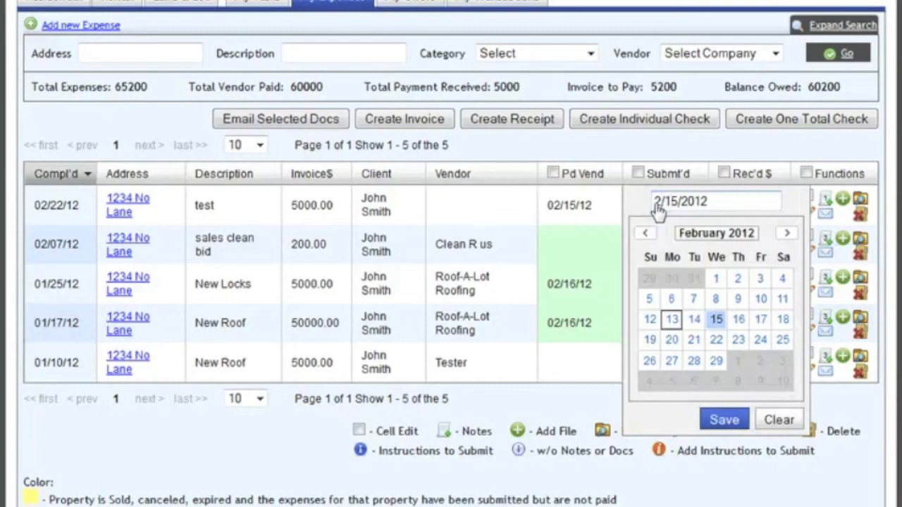
click(738, 320)
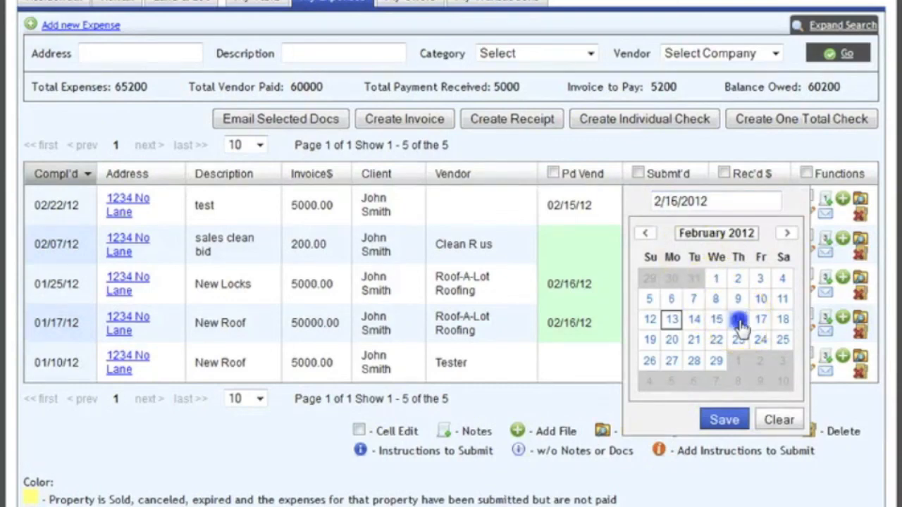
click(729, 419)
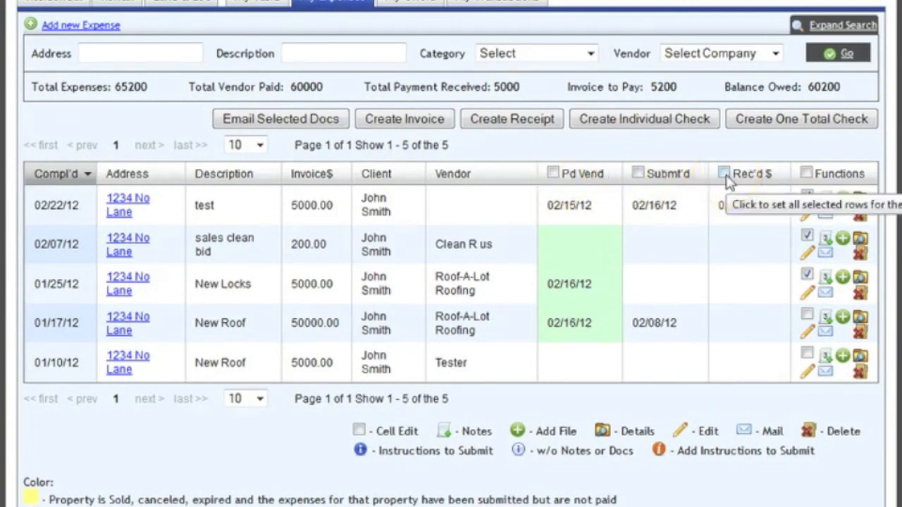
click(637, 173)
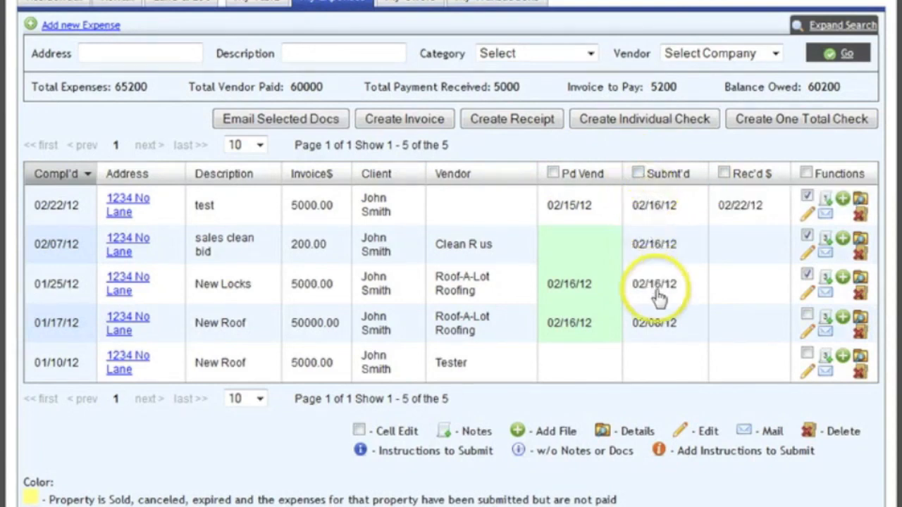